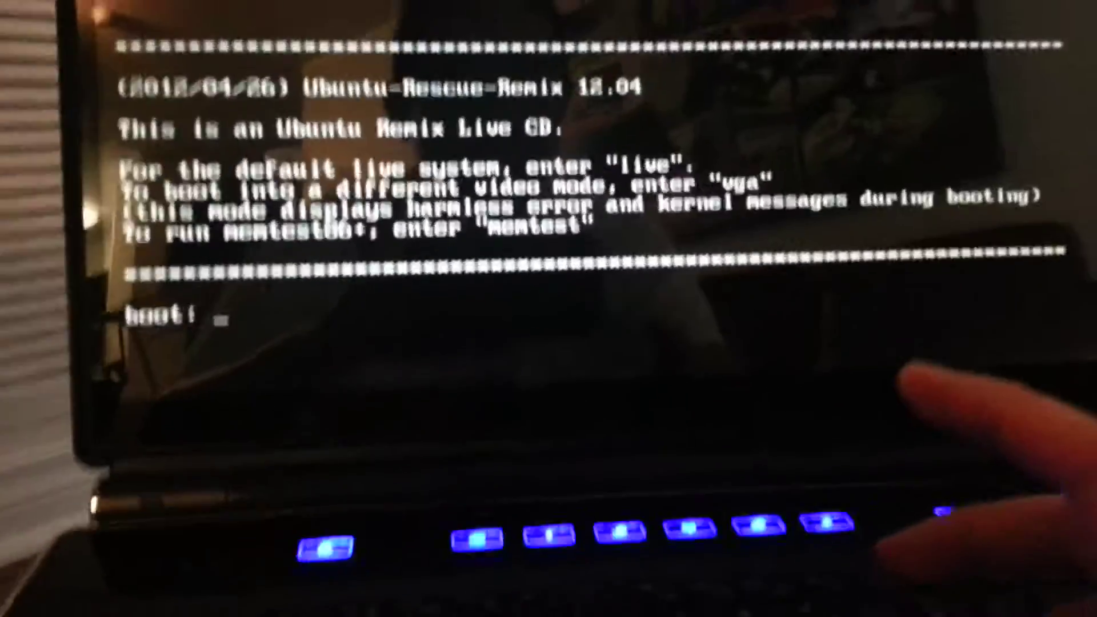
{"action": "type", "text": "kive"}
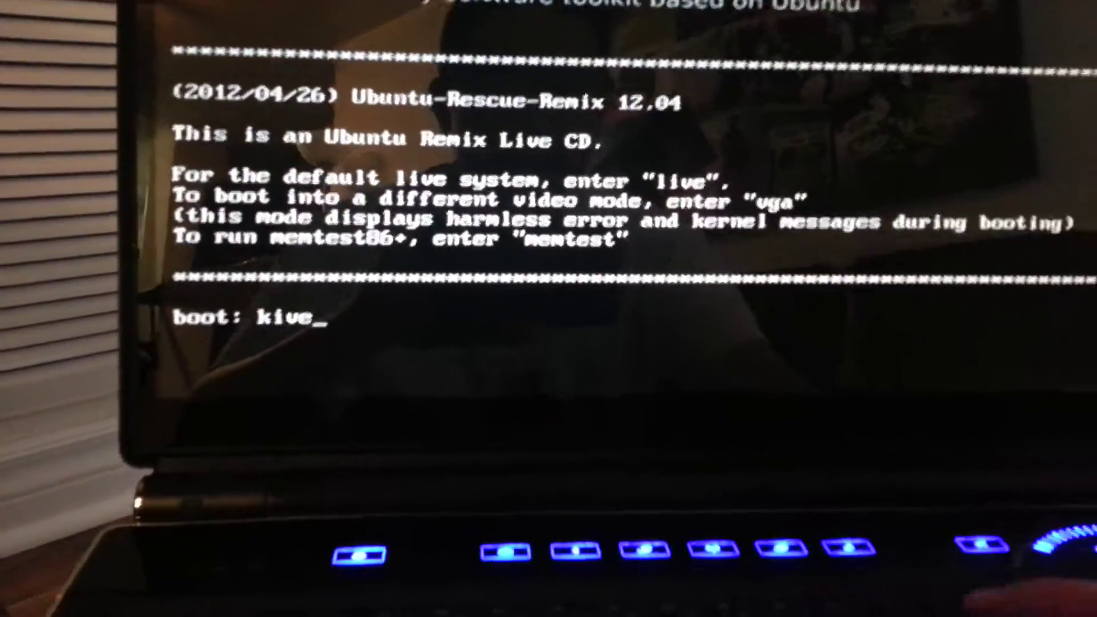
{"action": "type", "text": "="}
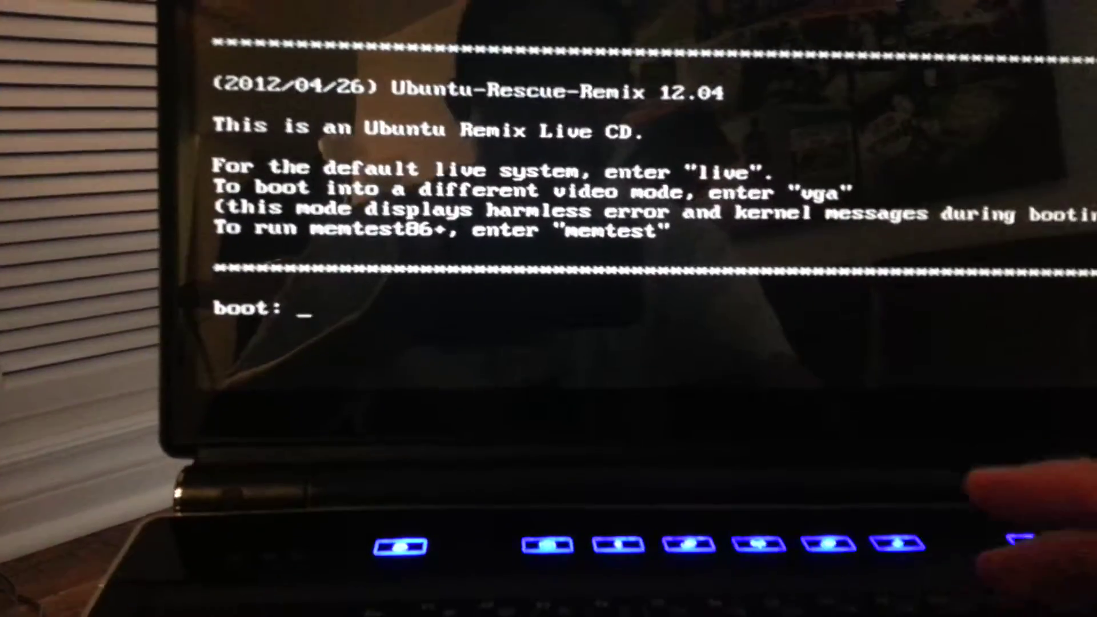
{"action": "type", "text": "live"}
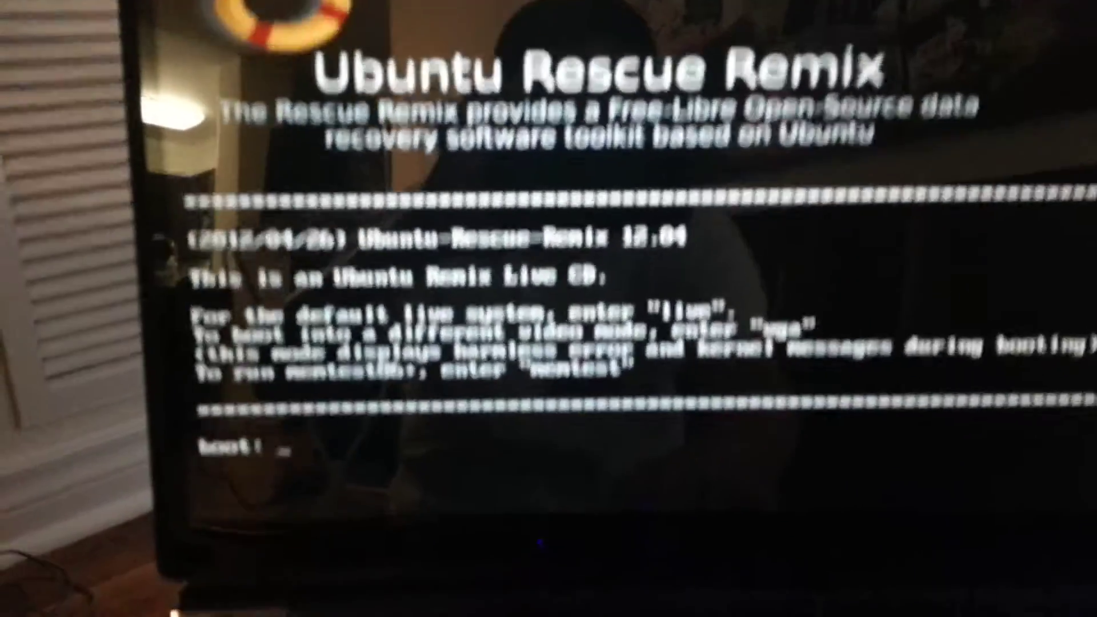
{"action": "type", "text": "vga"}
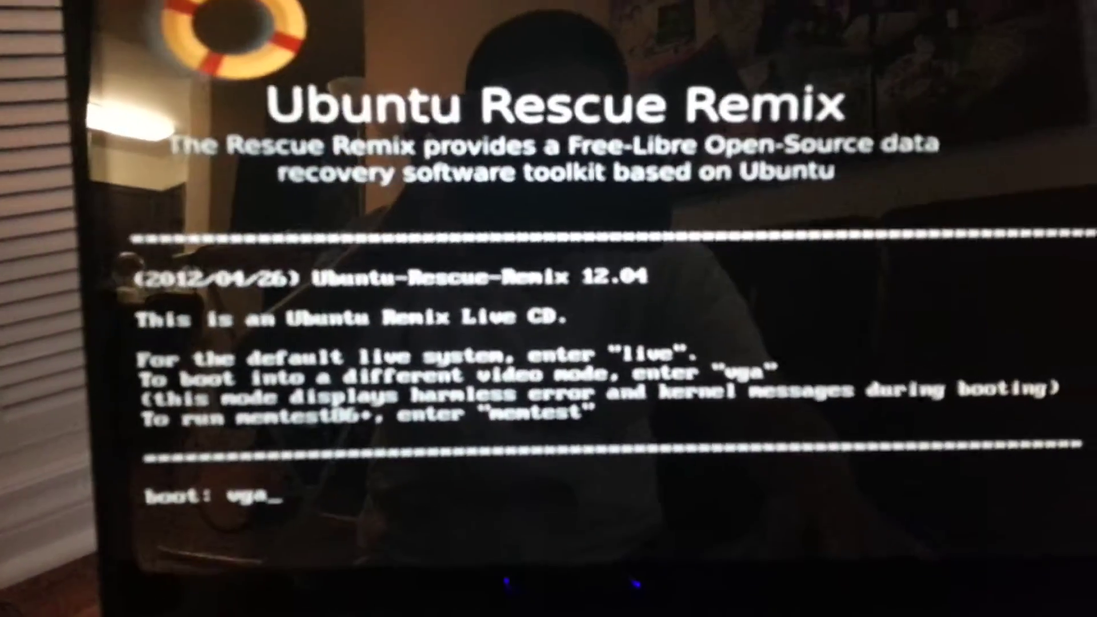